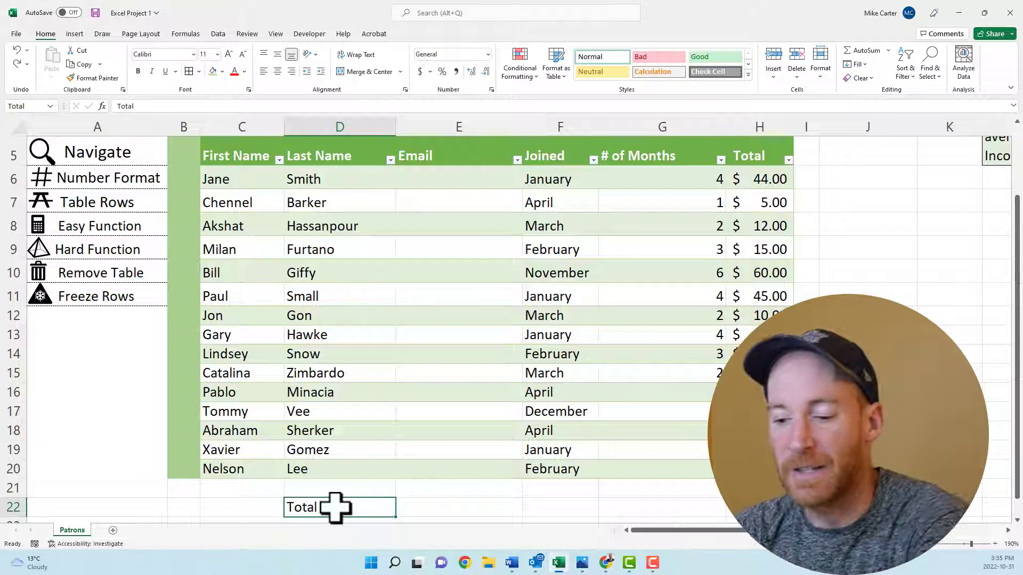
- Clear the "Total" label from cell D22 below the table
key(Delete)
key(Return)
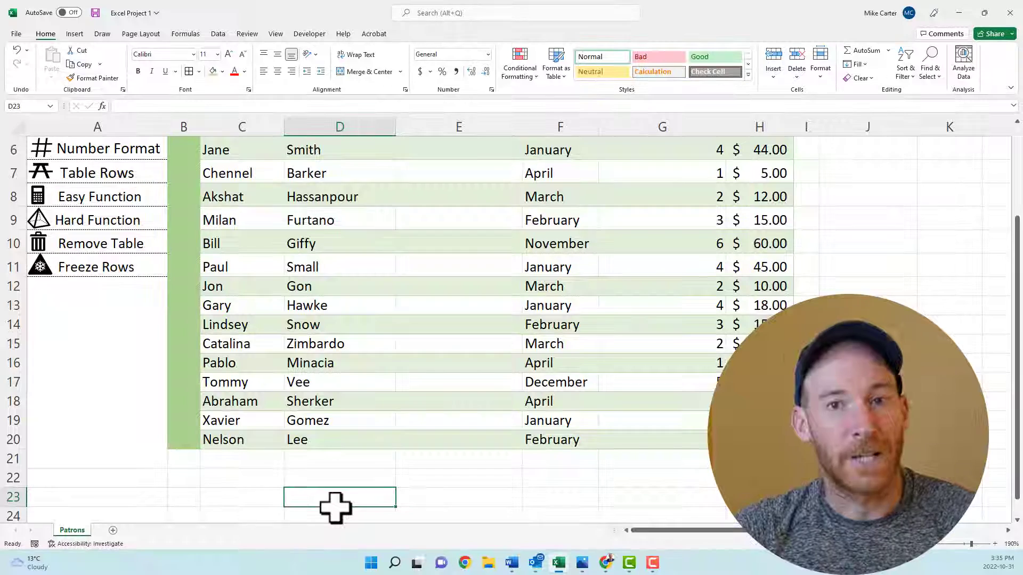
- Format the amounts in the table's Total column, H6 to H20, to show no decimal places
scroll(336, 508, up, 1)
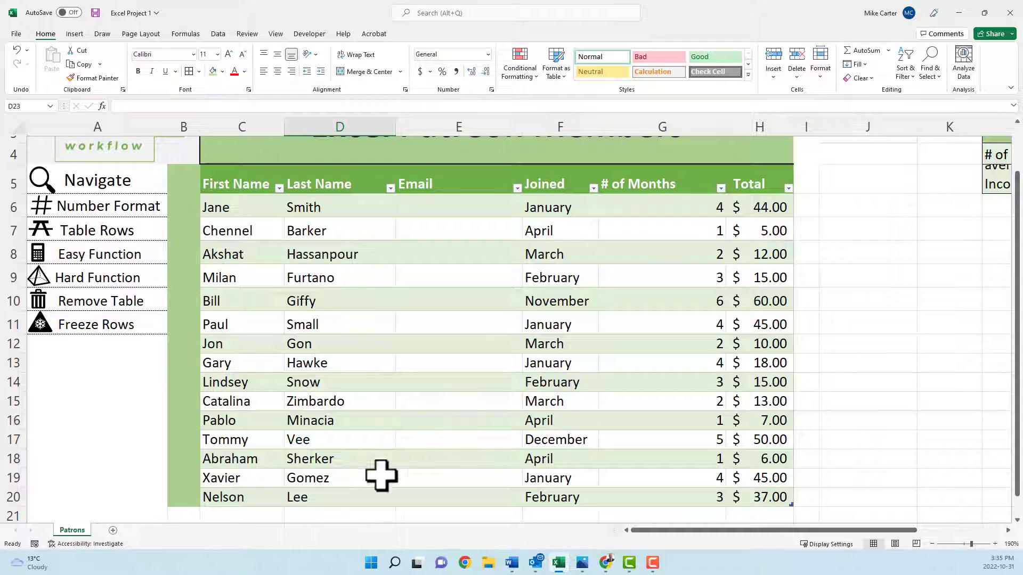
click(756, 209)
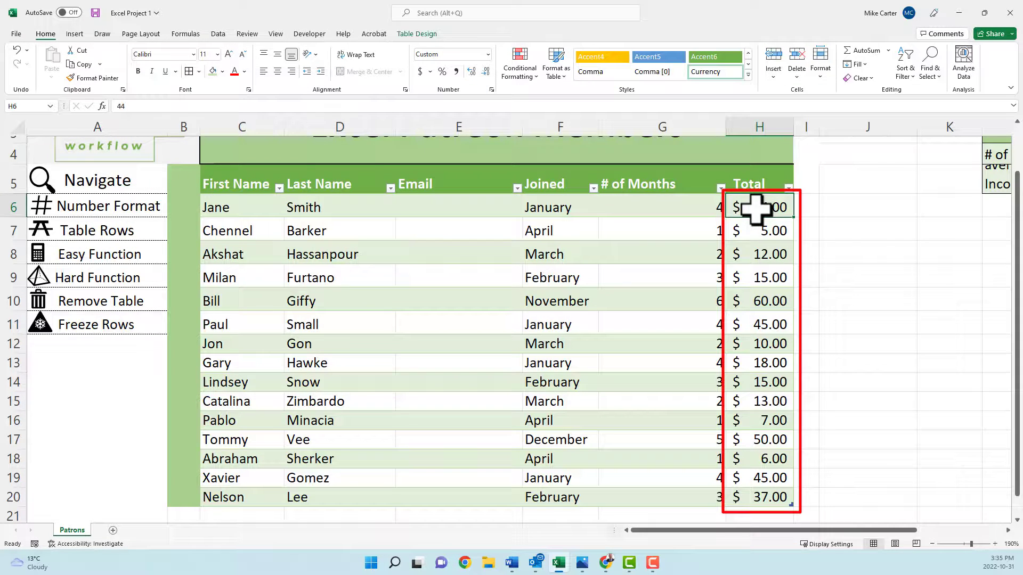
key(ctrl+shift+Down)
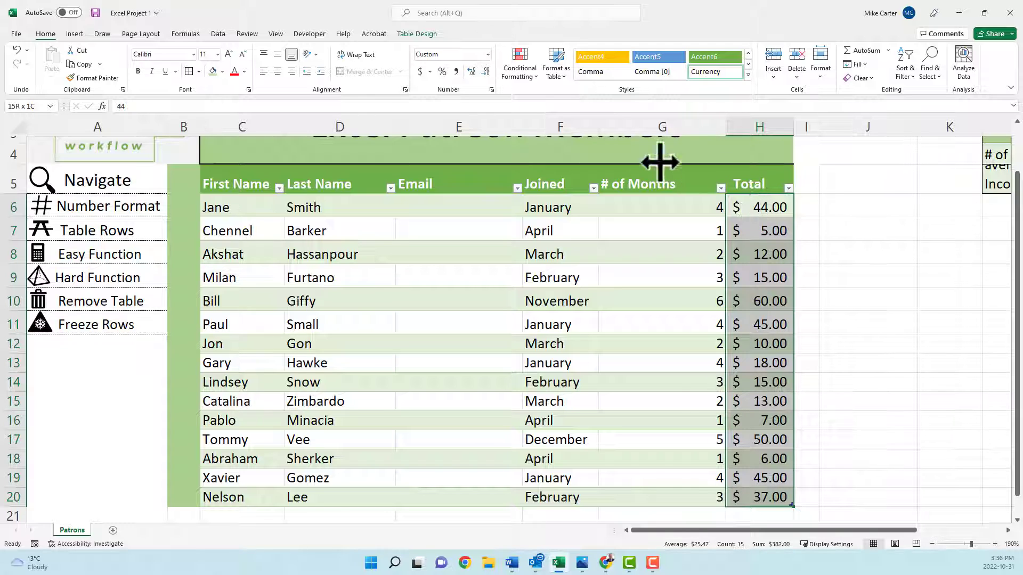
click(484, 72)
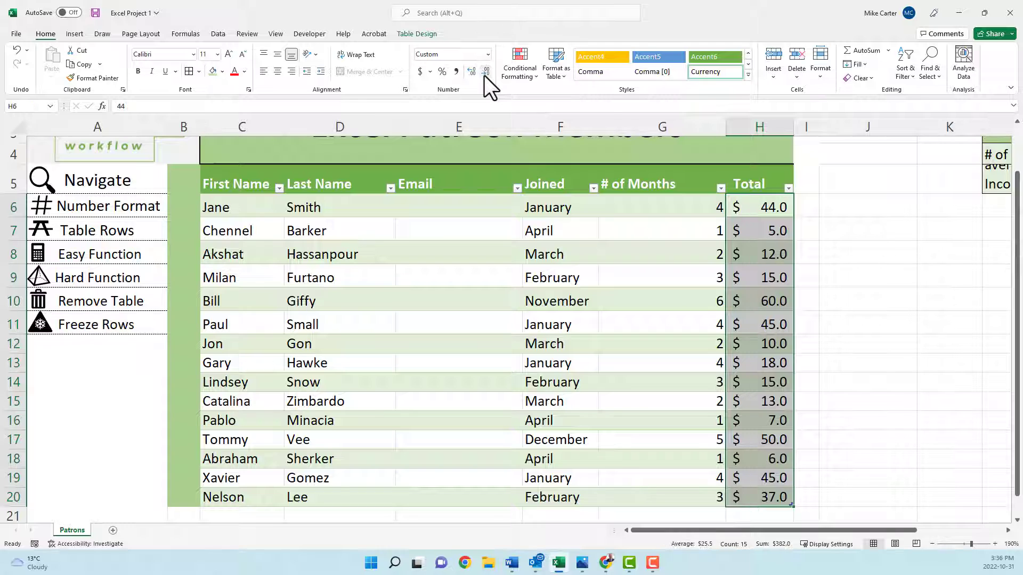
click(484, 73)
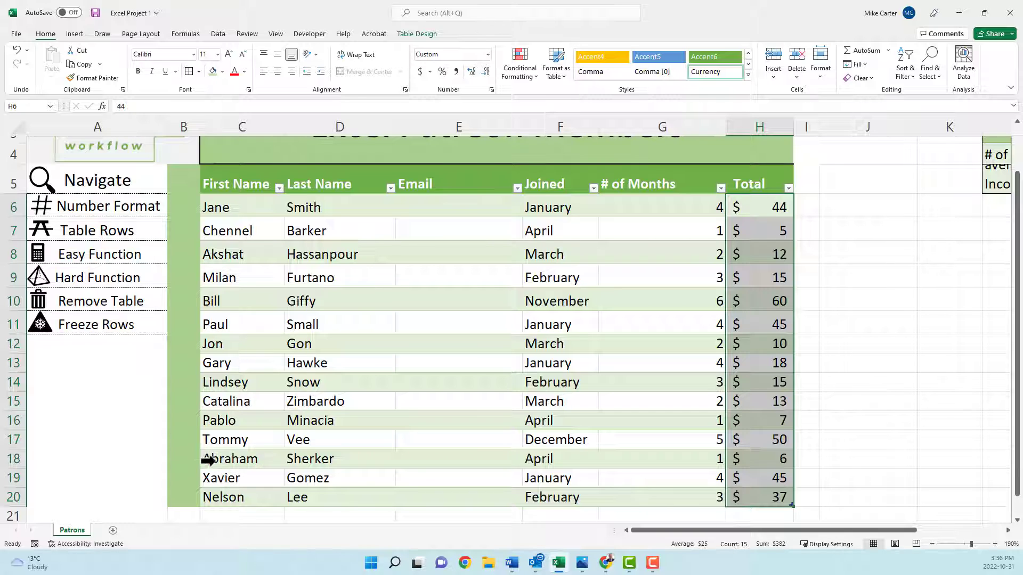
- Delete the member's table row at sheet row 18
right_click(256, 459)
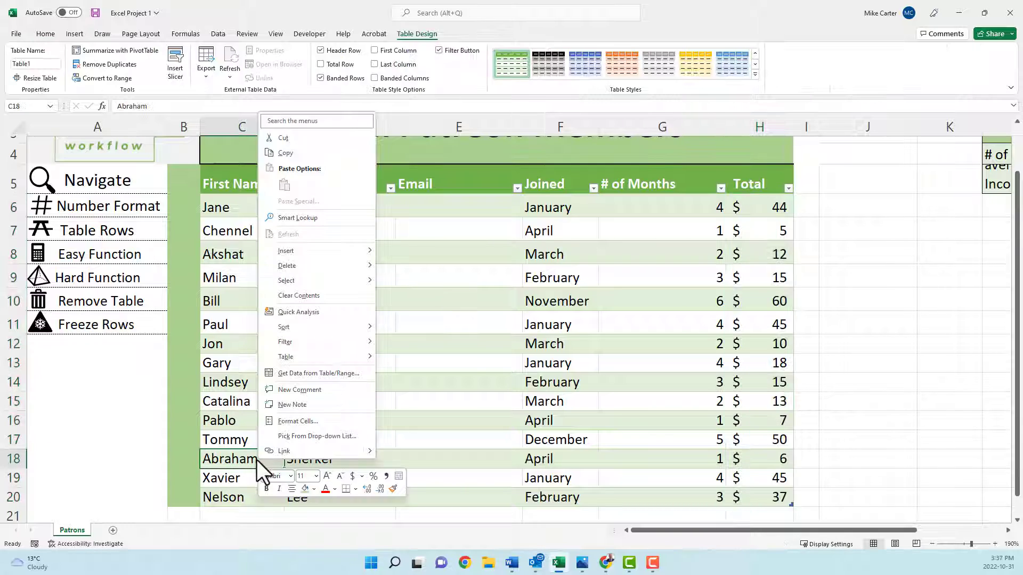
key(d)
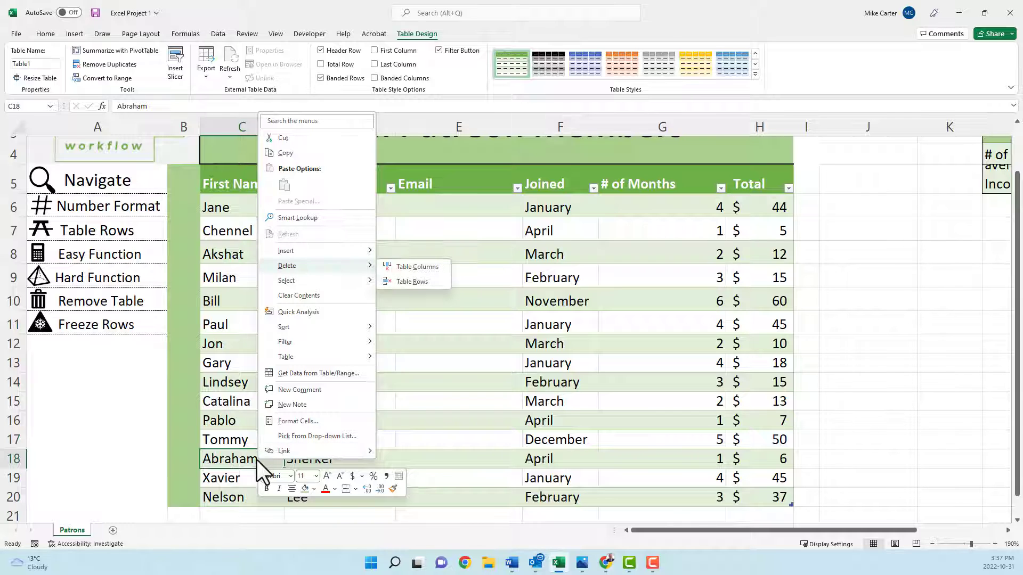
click(433, 282)
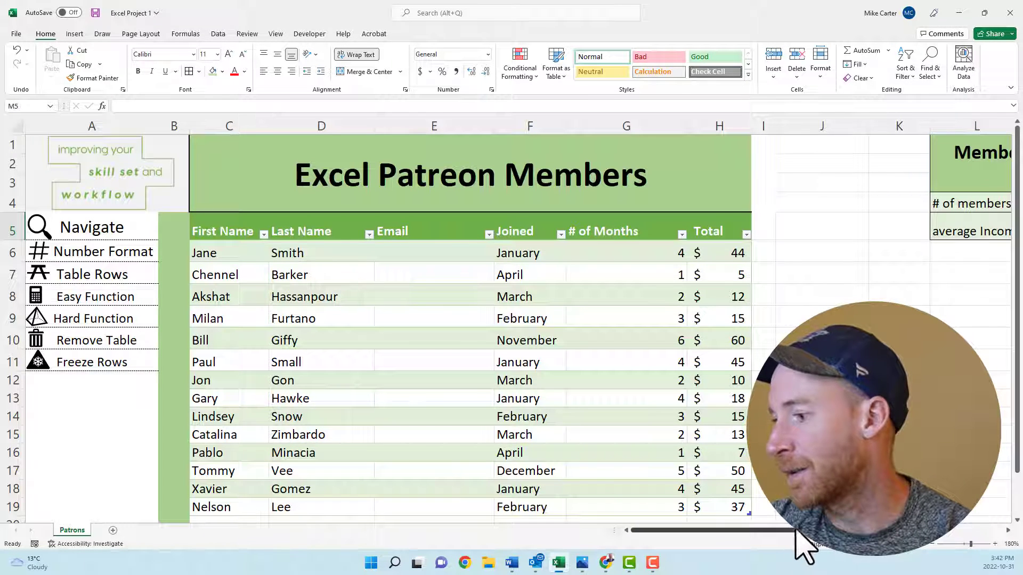
- Calculate the average income in cell M5 with the formula =AVERAGE(Table1[Total])
scroll(806, 537, right, 3)
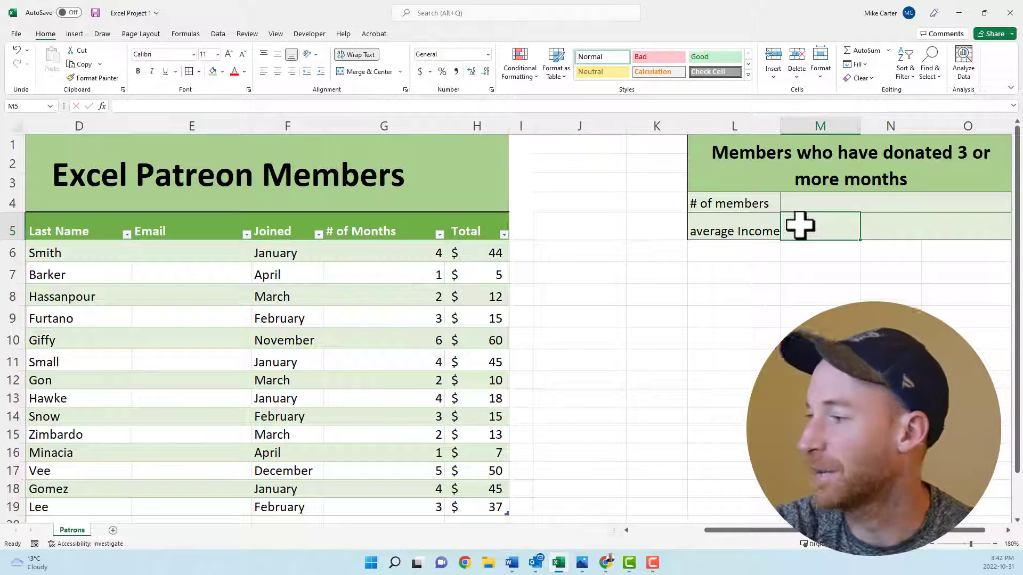
text(=a)
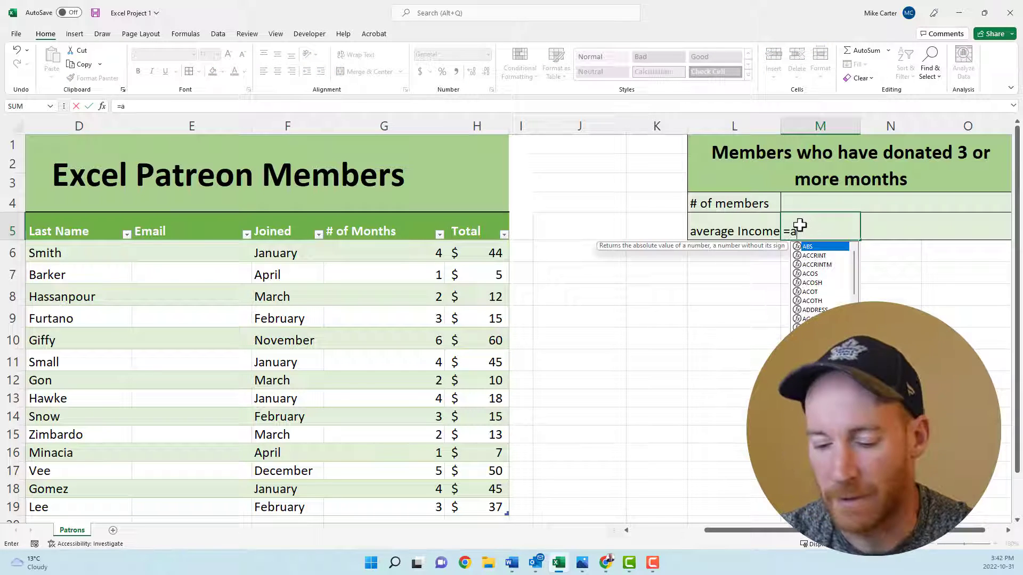
text(verage()
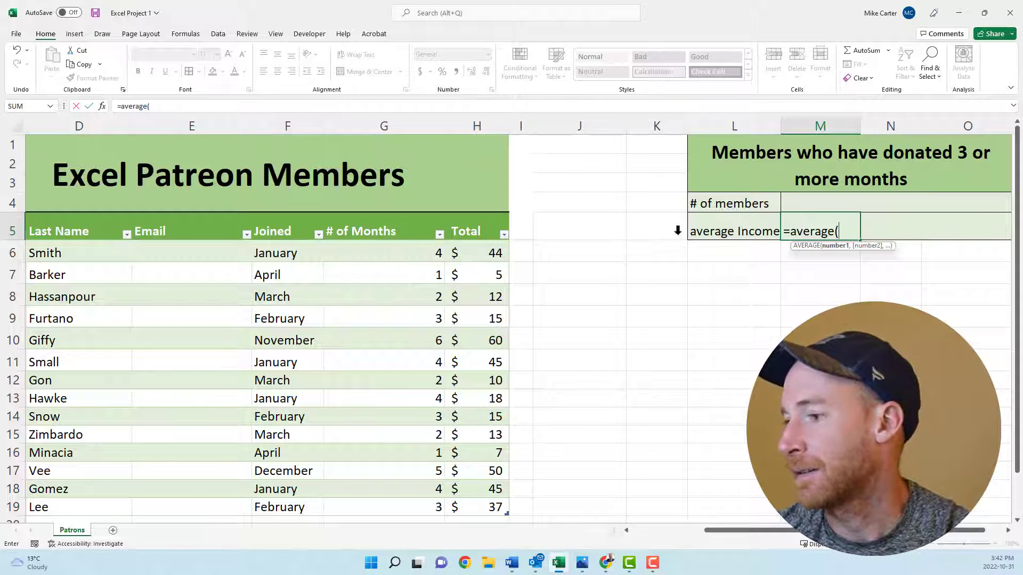
click(477, 252)
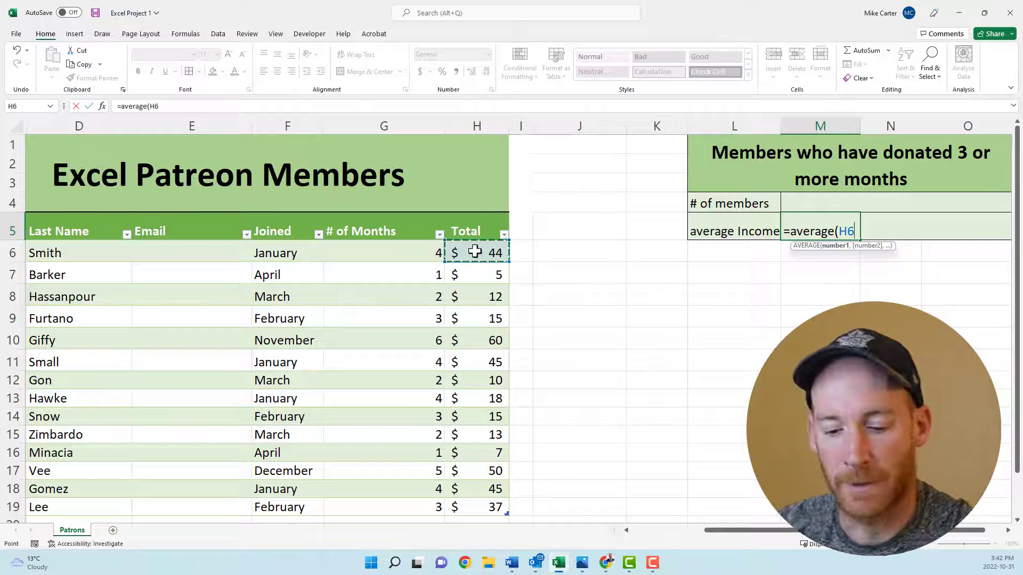
key(ctrl+shift+Down)
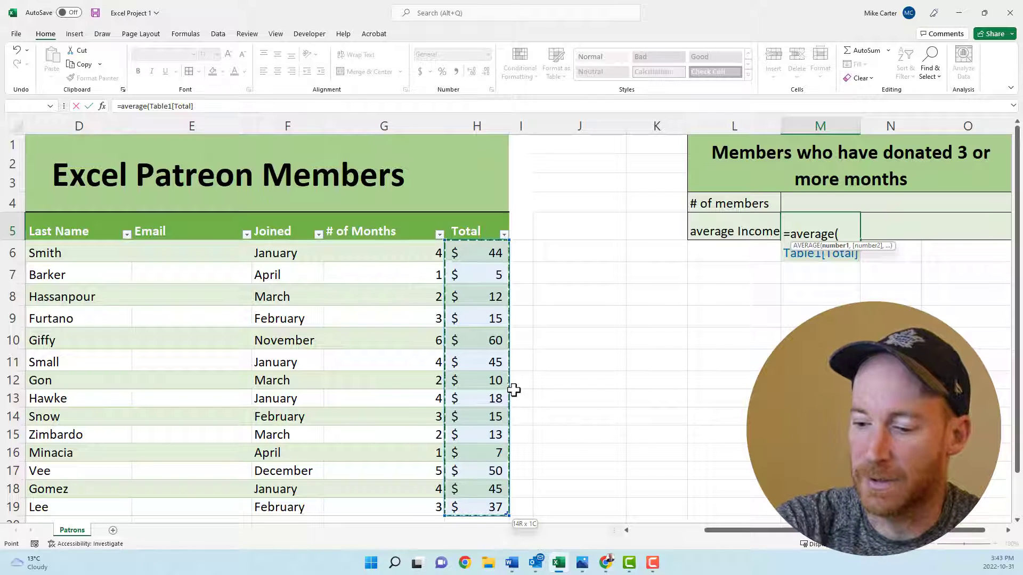
text())
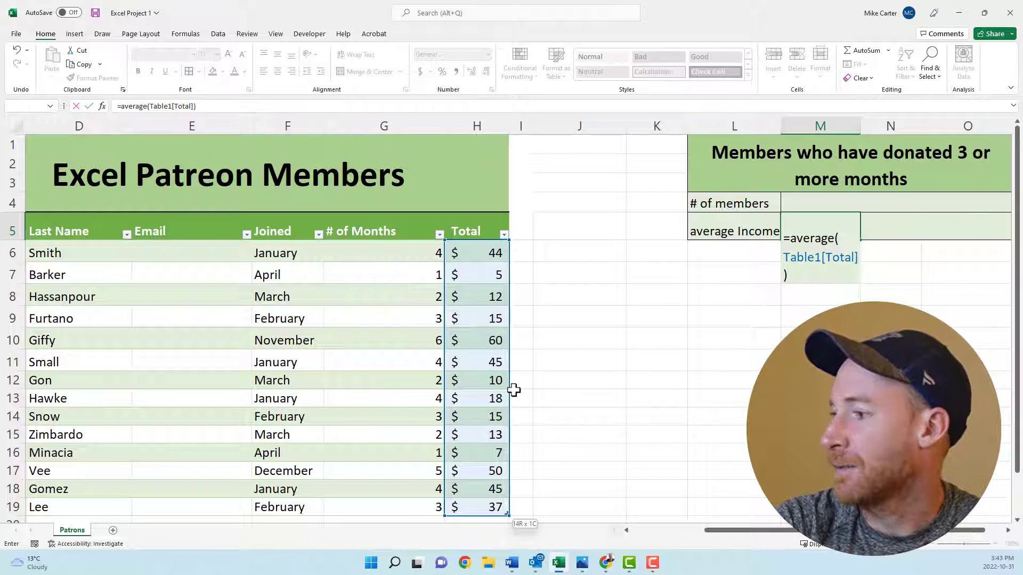
key(Return)
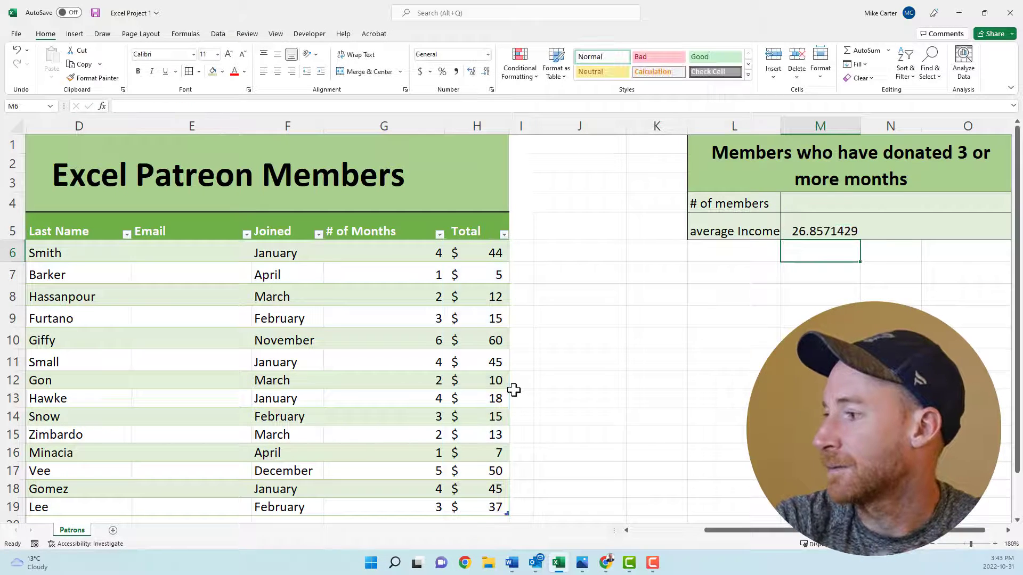
click(819, 231)
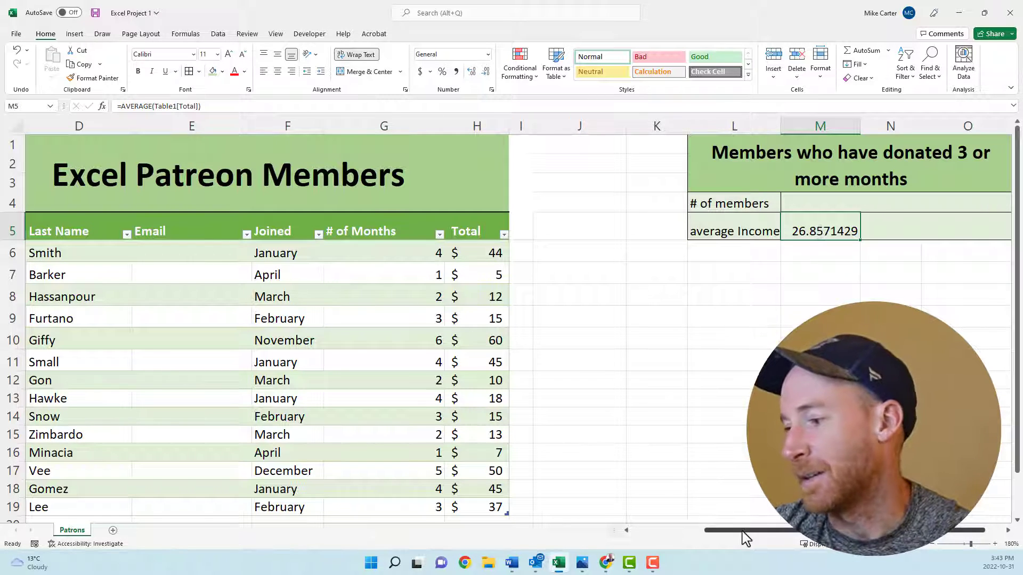
drag(743, 532, 674, 535)
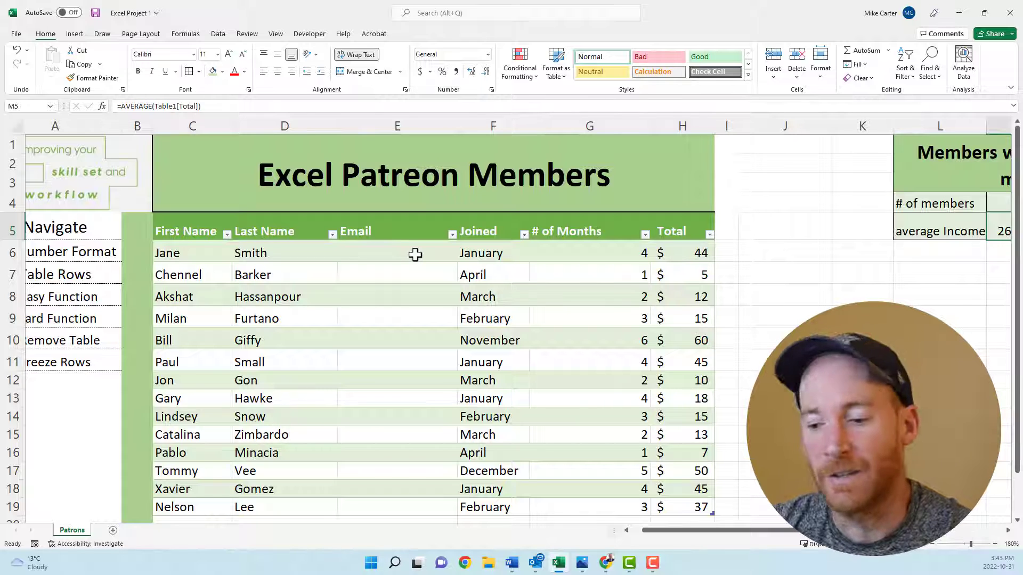
click(415, 255)
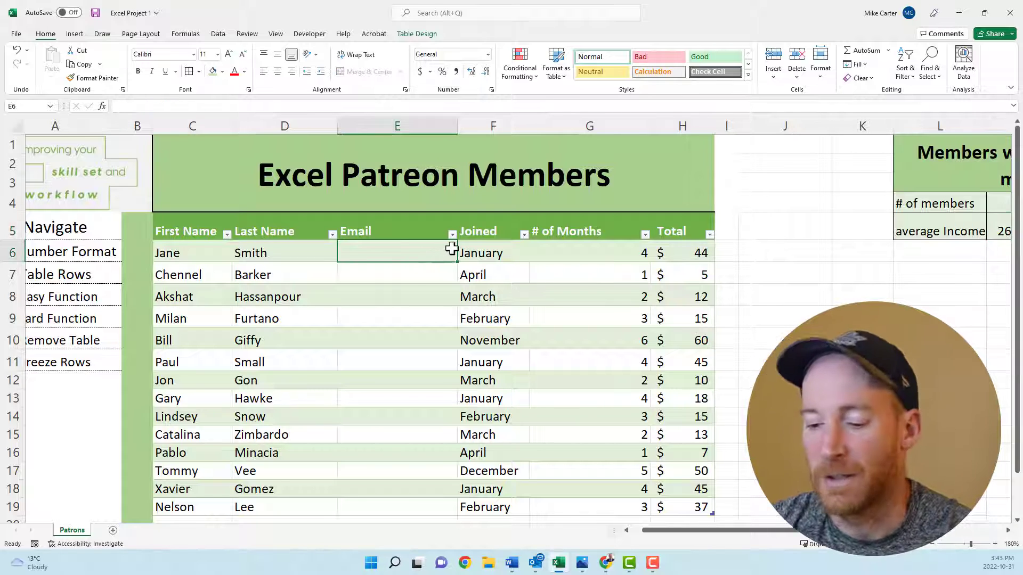
text(=concat)
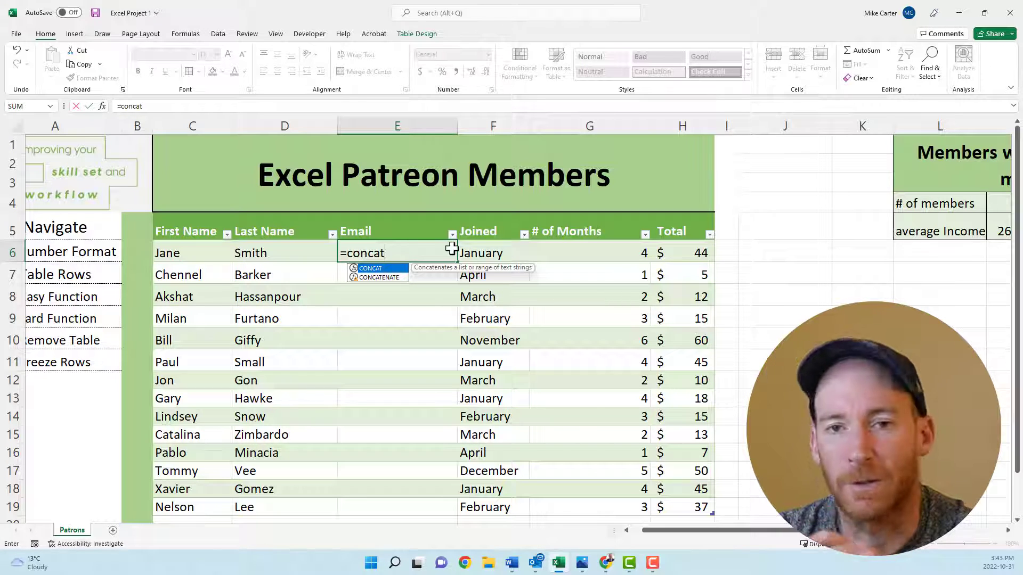
text(()
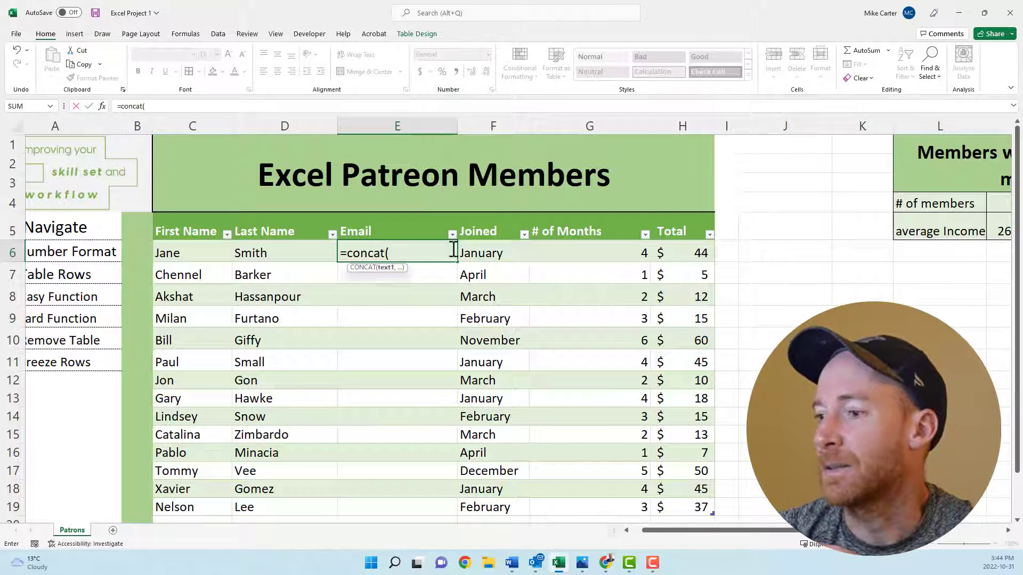
click(179, 254)
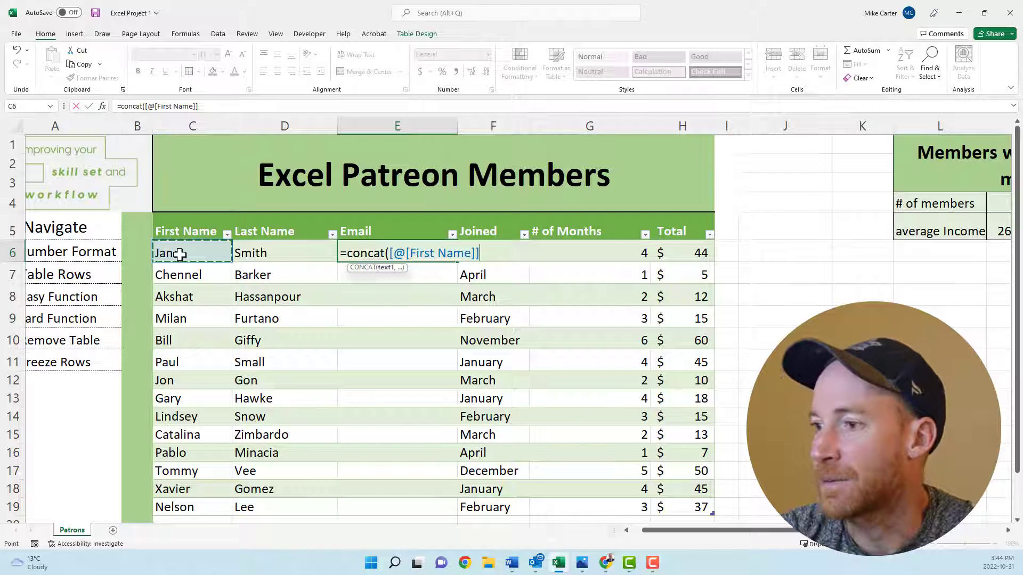
text(,)
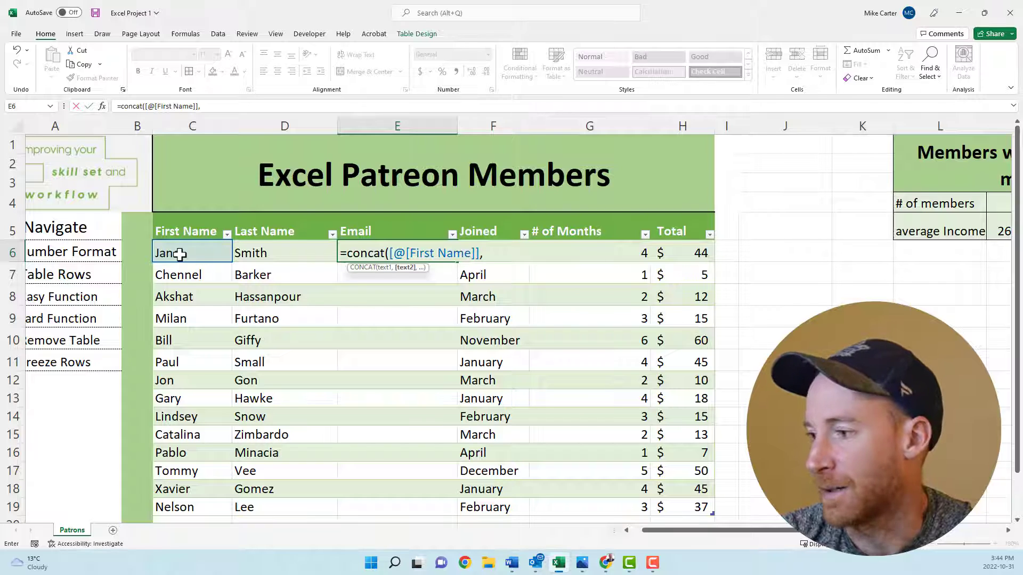
text(")
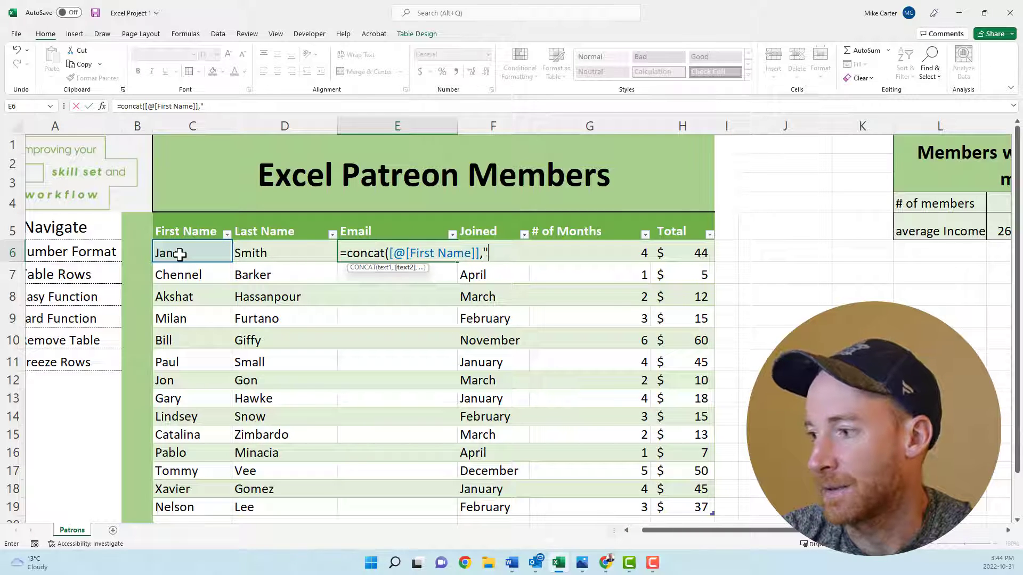
text(@)
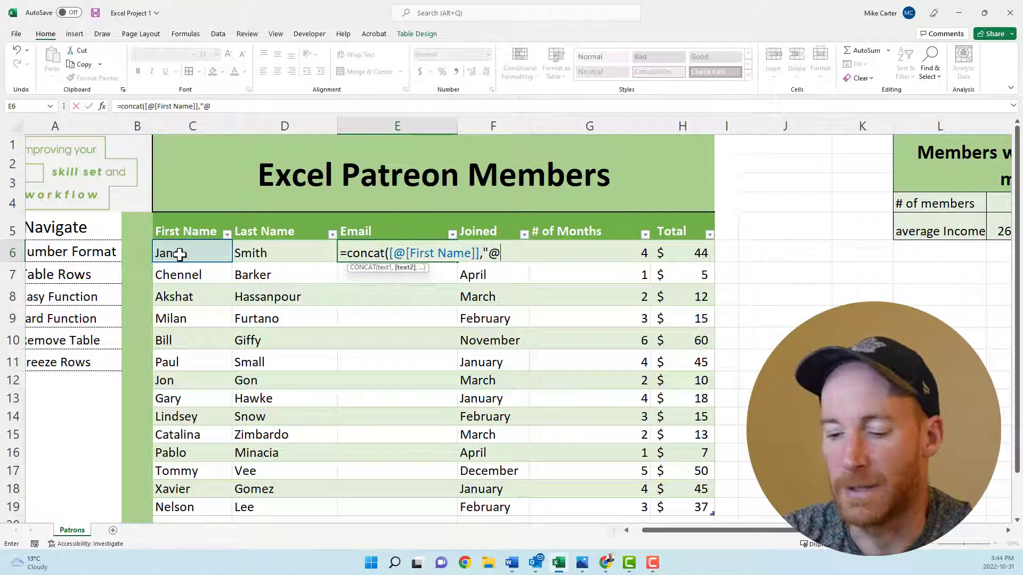
text(Patreon.com)
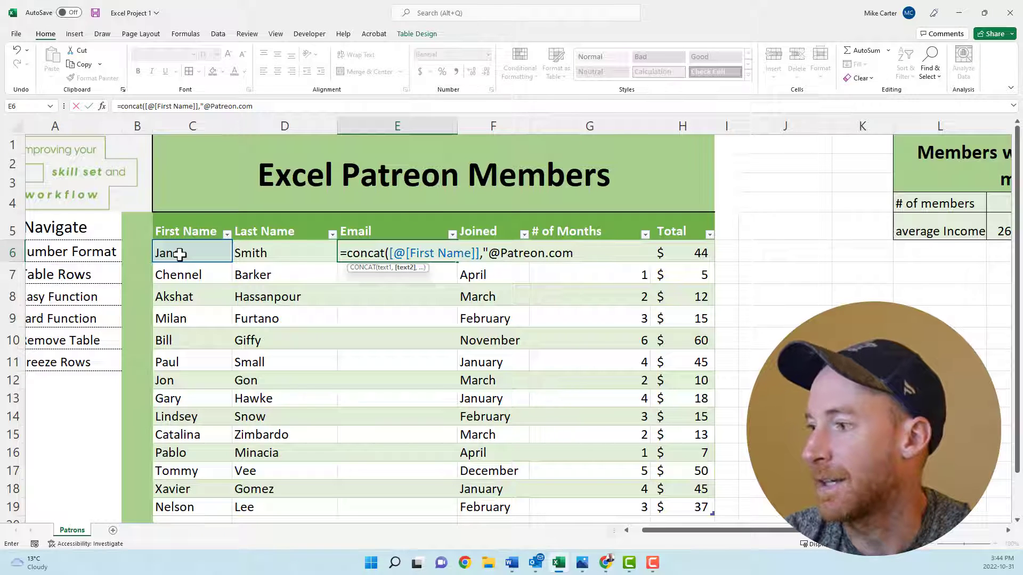
text(")
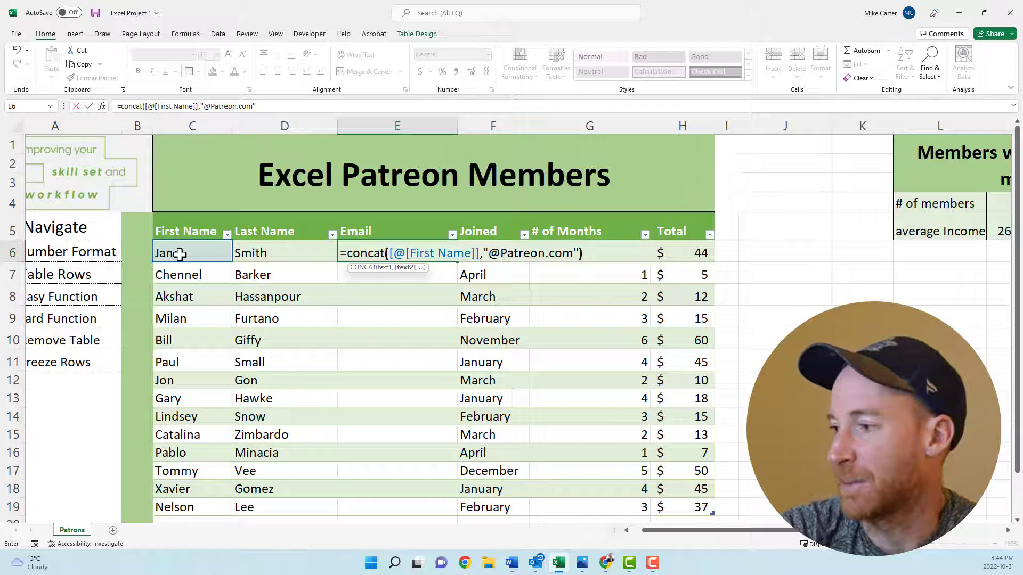
text())
key(Return)
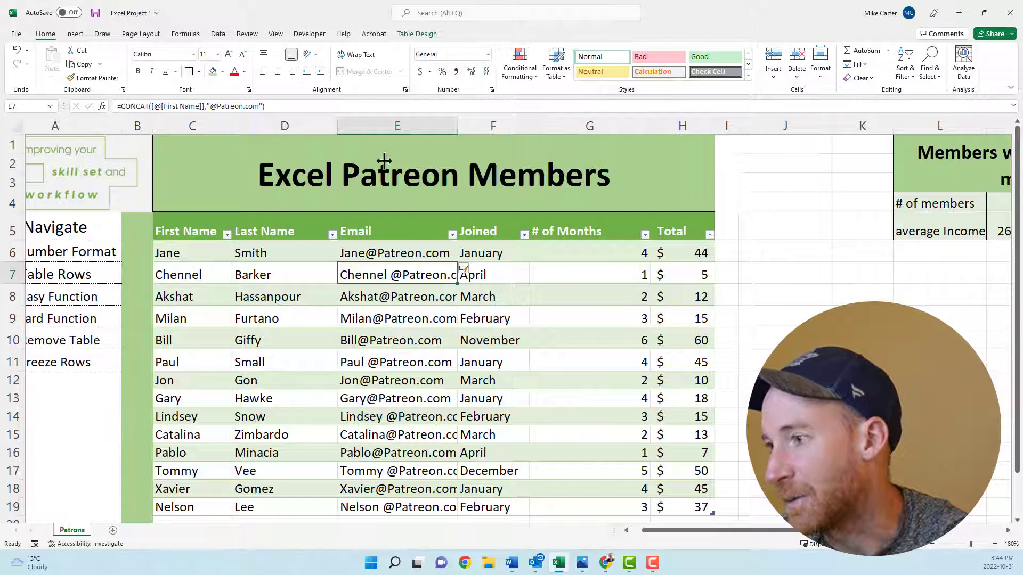
drag(459, 126, 473, 126)
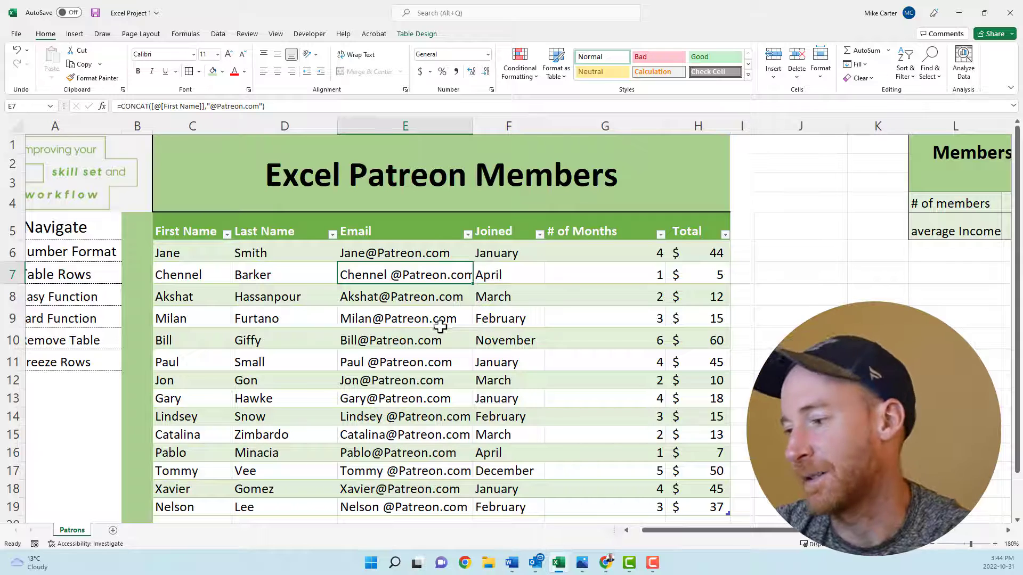
- Convert the members table to a normal range
drag(662, 531, 648, 538)
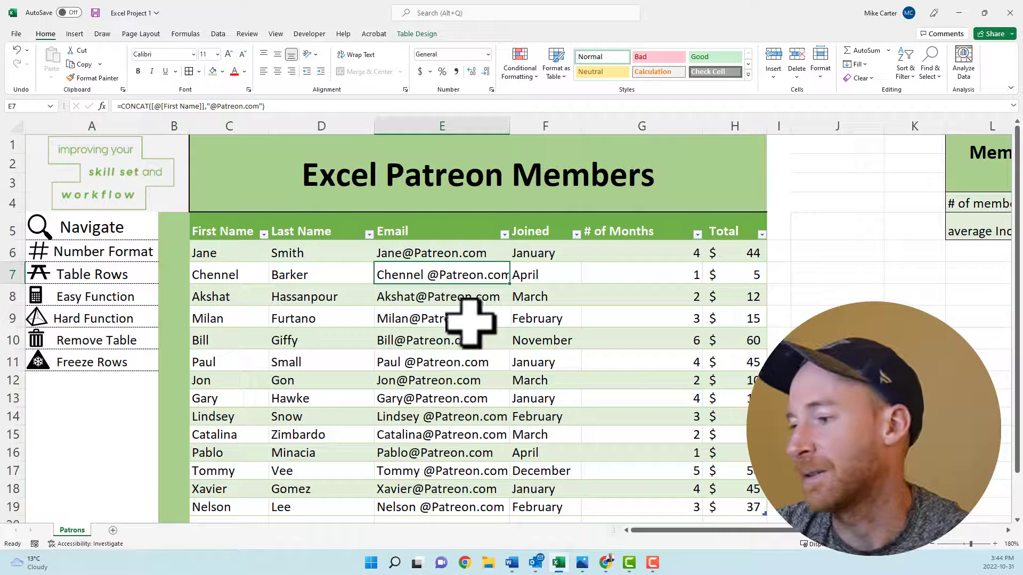
click(473, 321)
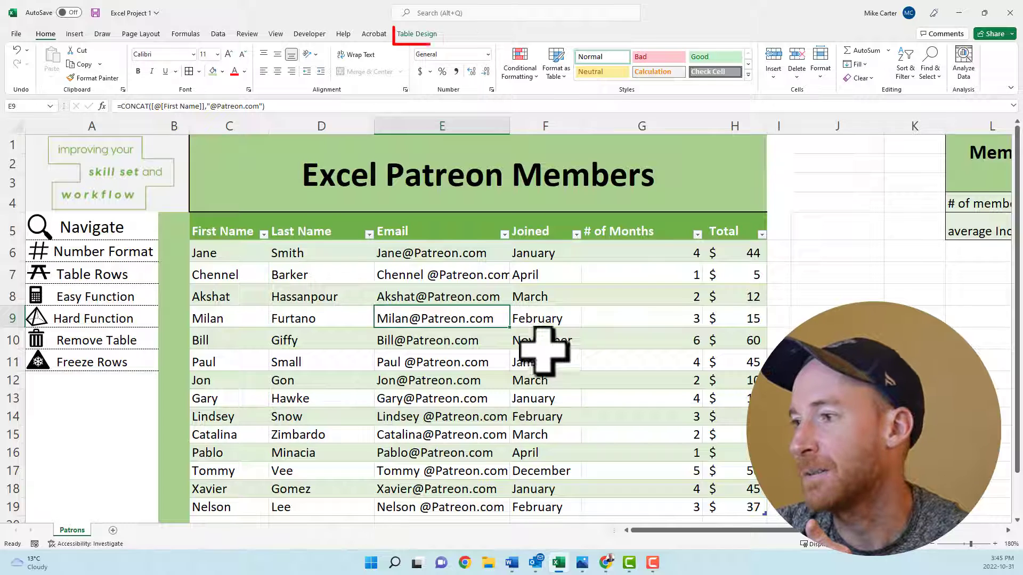
click(418, 34)
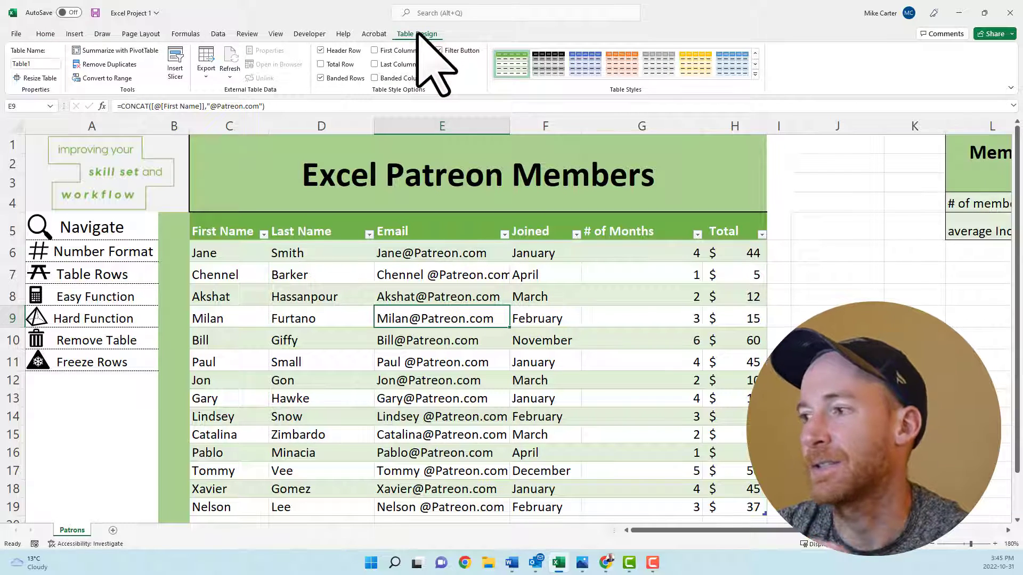
click(123, 80)
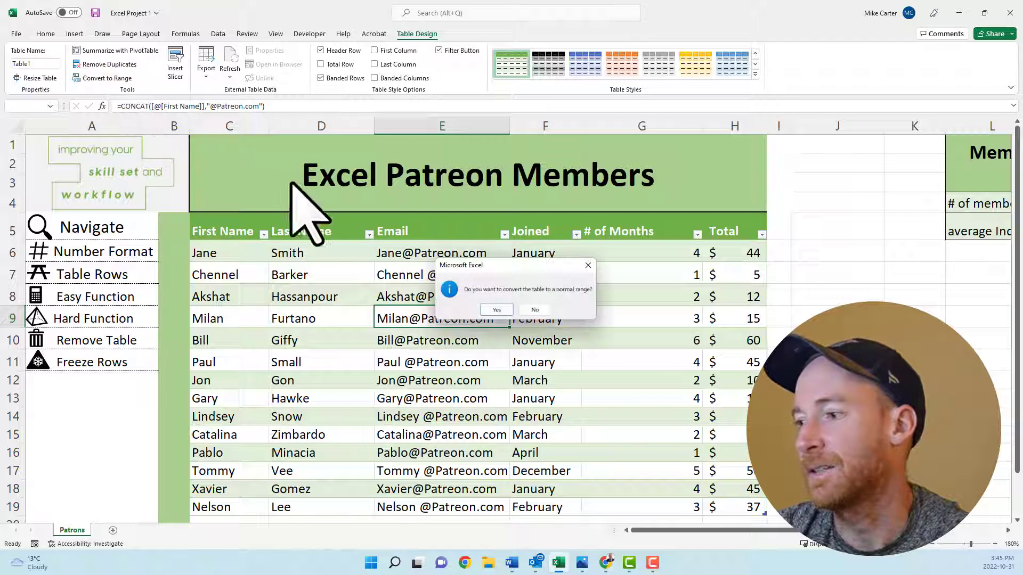
click(501, 310)
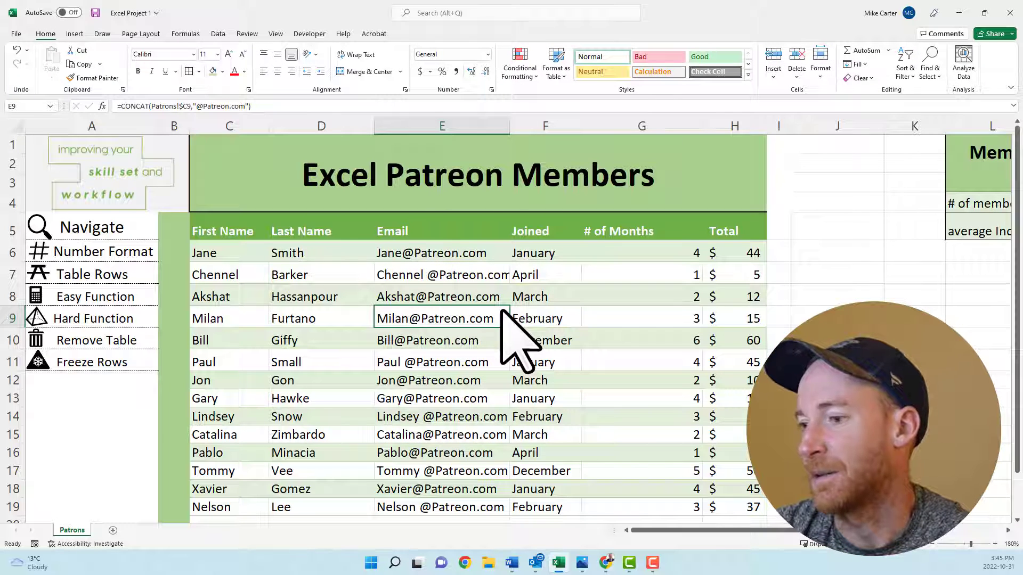
click(531, 301)
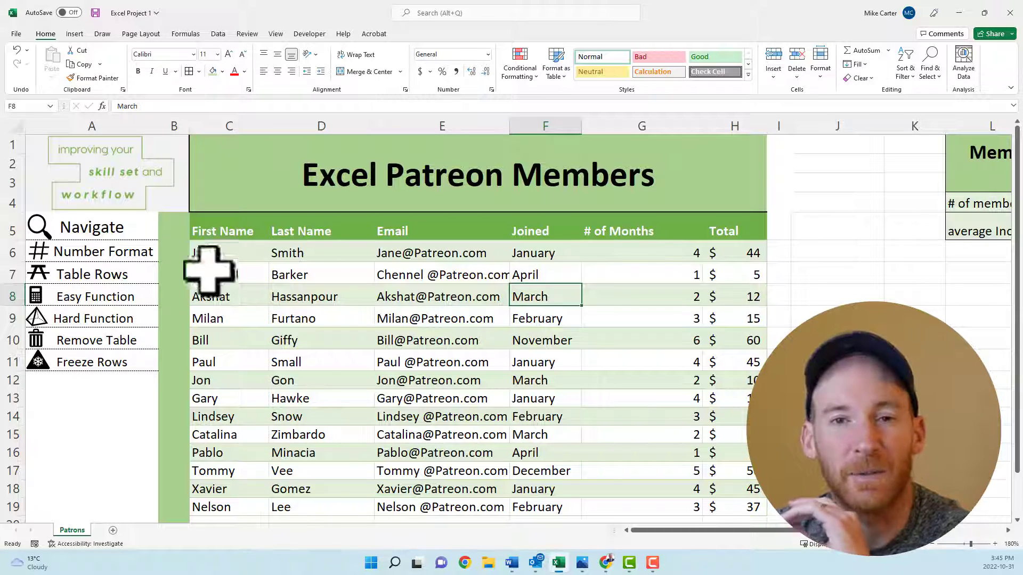
- Select the whole of row 5, which holds the column headers
click(11, 251)
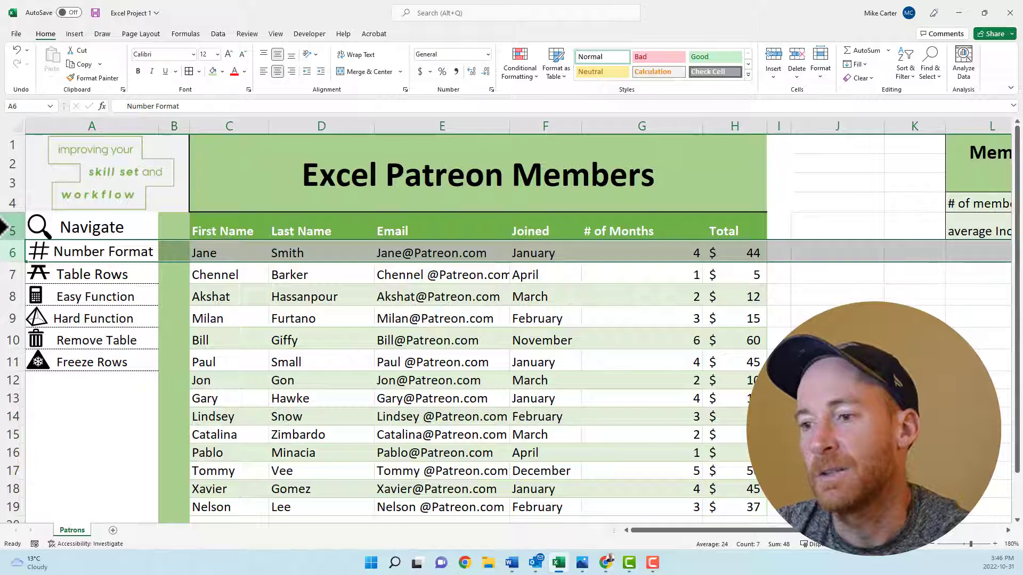
click(7, 229)
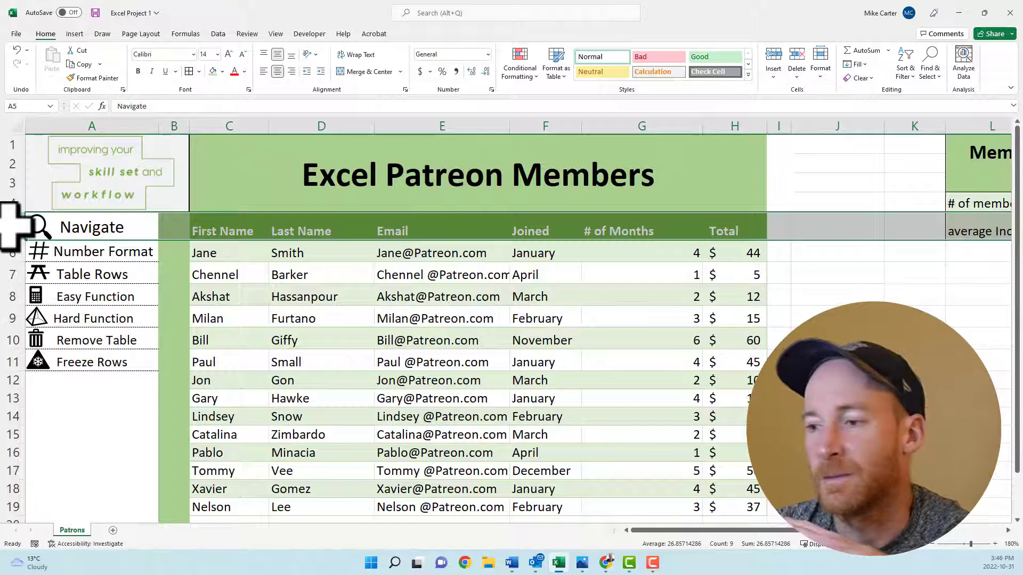